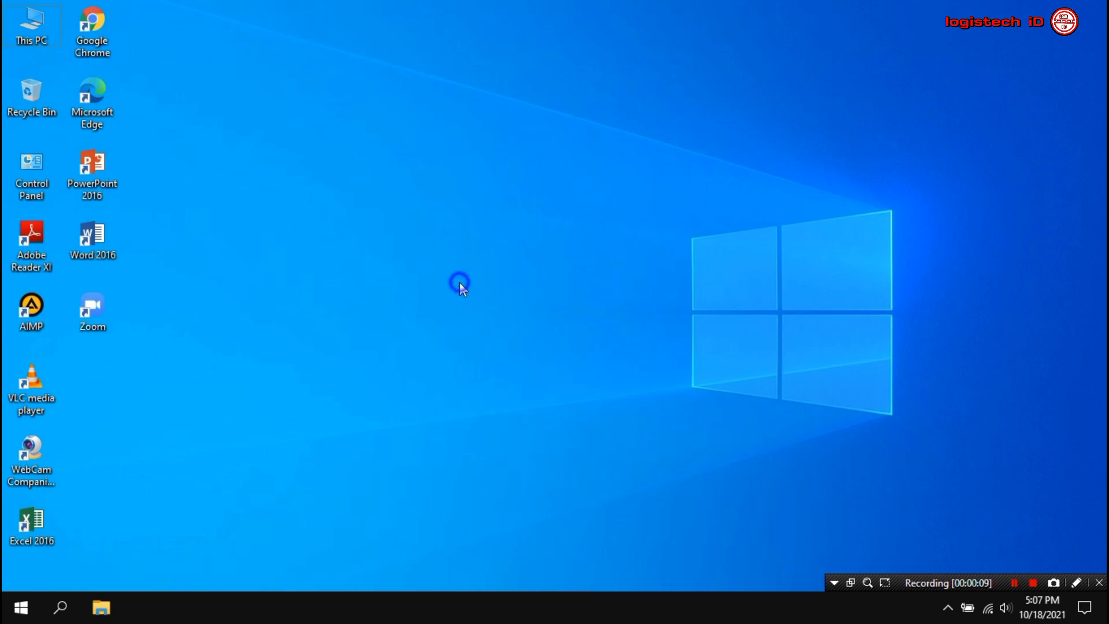
left_click(577, 224)
right_click(578, 224)
left_click(461, 185)
left_click(581, 360)
Search Windows for "defender" and try to open the Windows Security app
left_click(58, 611)
type("defender")
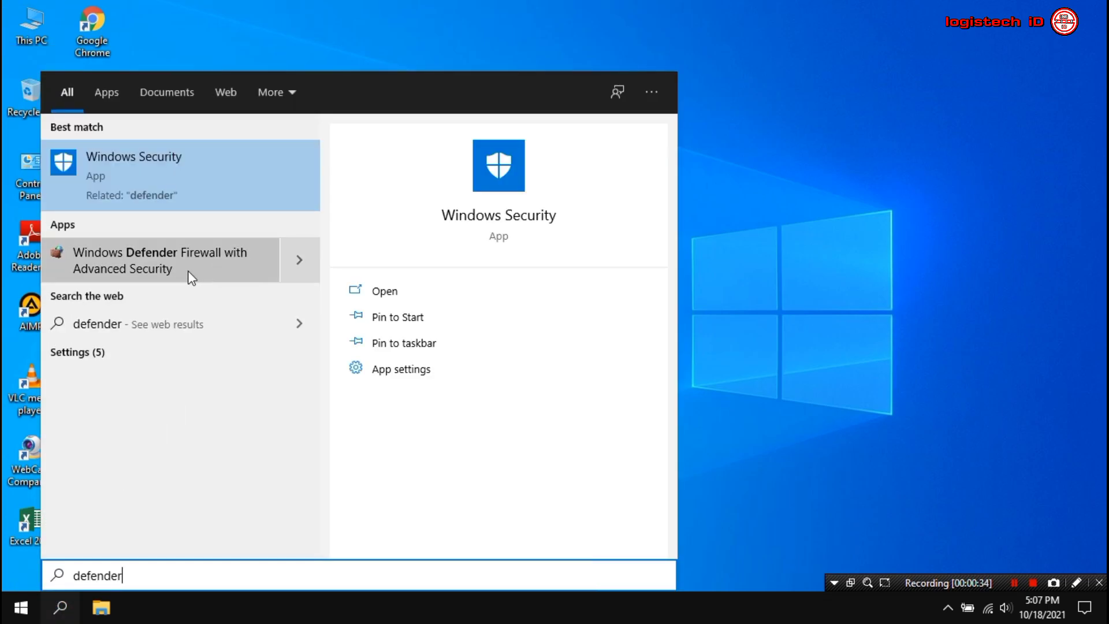
left_click(230, 183)
left_click(272, 148)
left_click(291, 180)
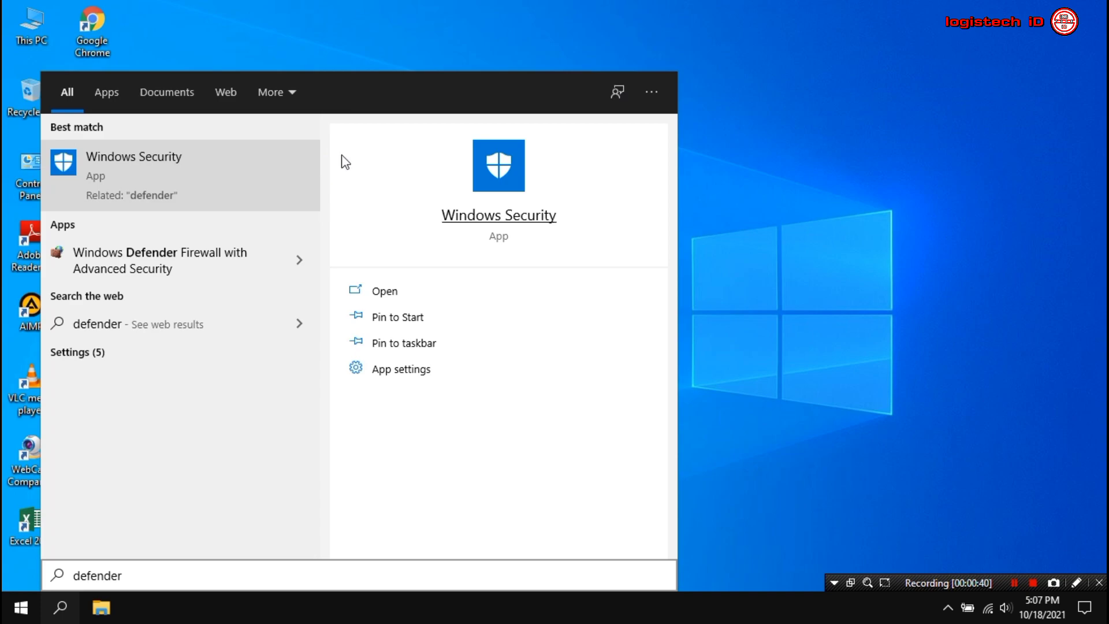
left_click(260, 161)
left_click(255, 186)
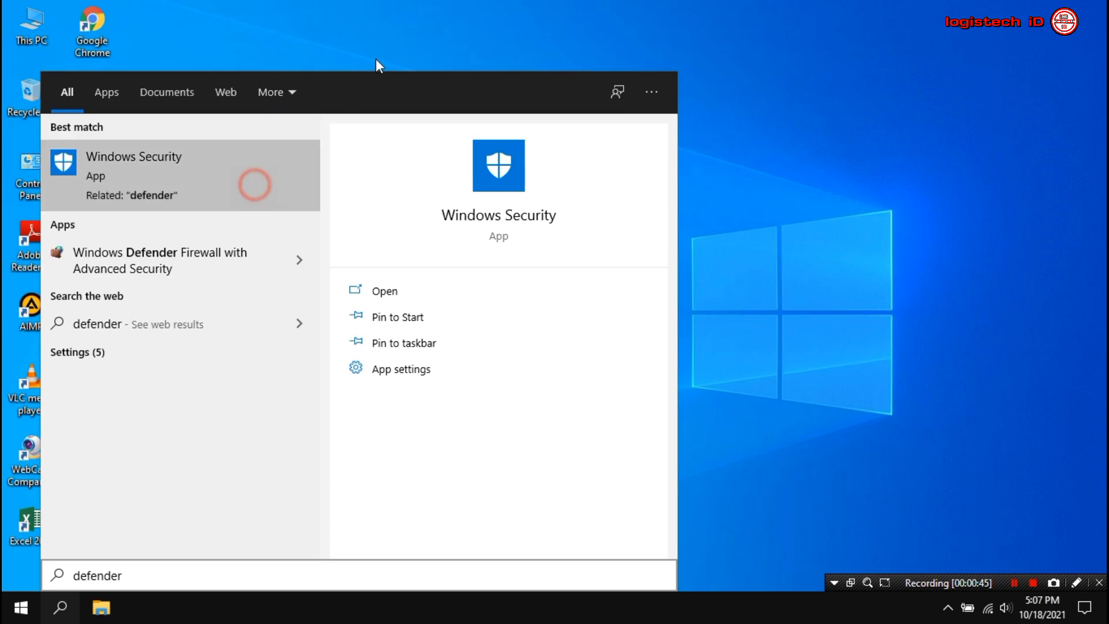
left_click(857, 218)
Look through the hidden notification area icons for the Windows Security shield
left_click(947, 609)
left_click_drag(990, 480, 990, 474)
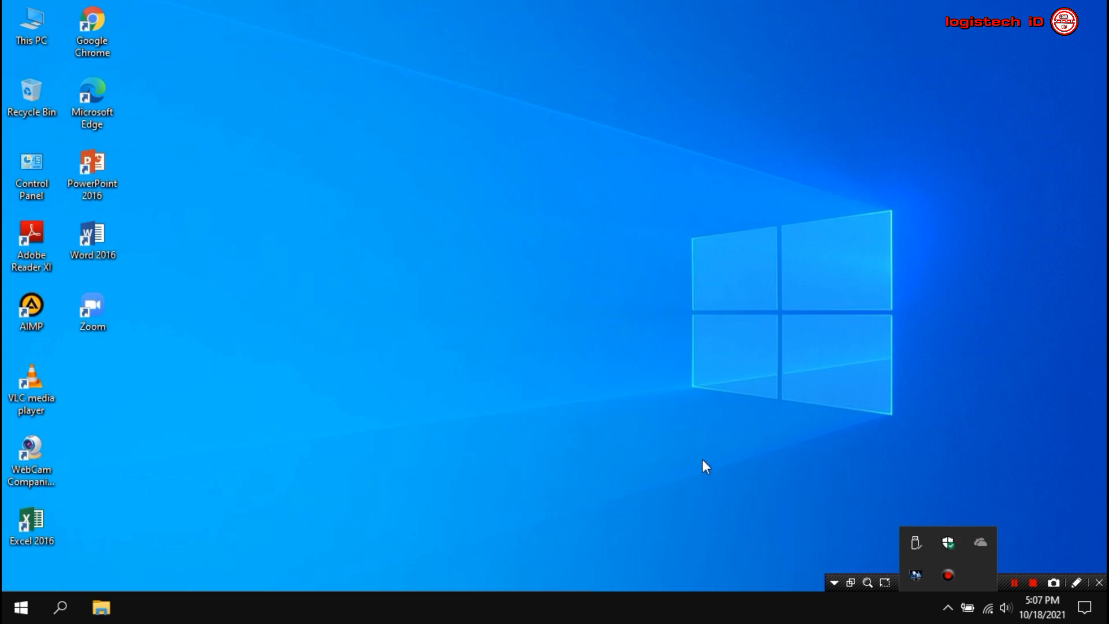
left_click(631, 458)
Search Windows for "windows defe" and try to open the Windows Security system settings entry
left_click(21, 607)
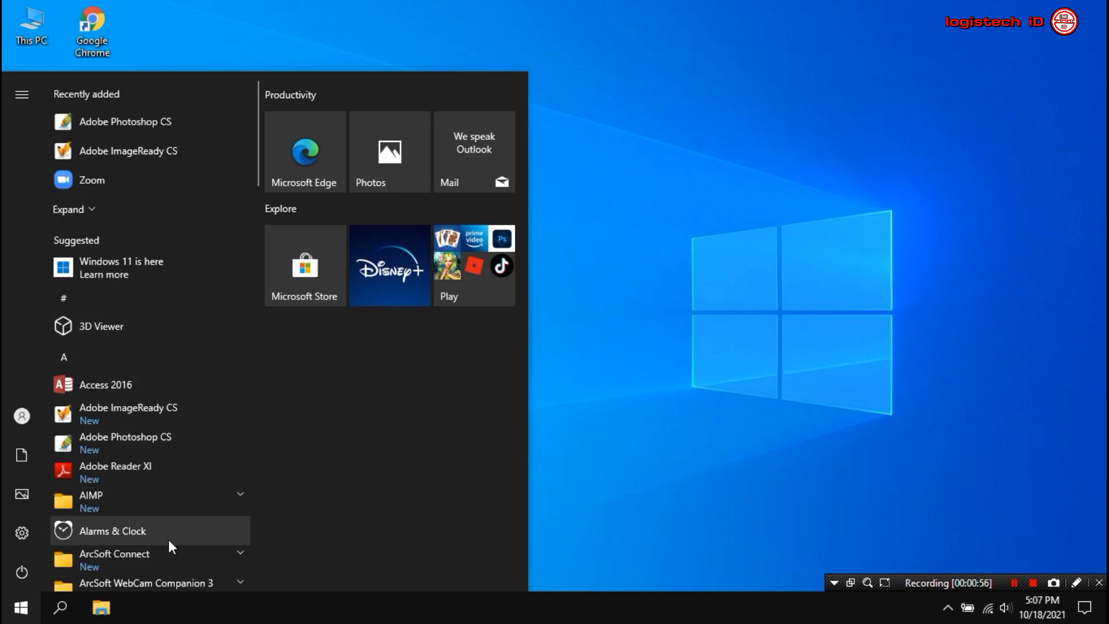
left_click(61, 607)
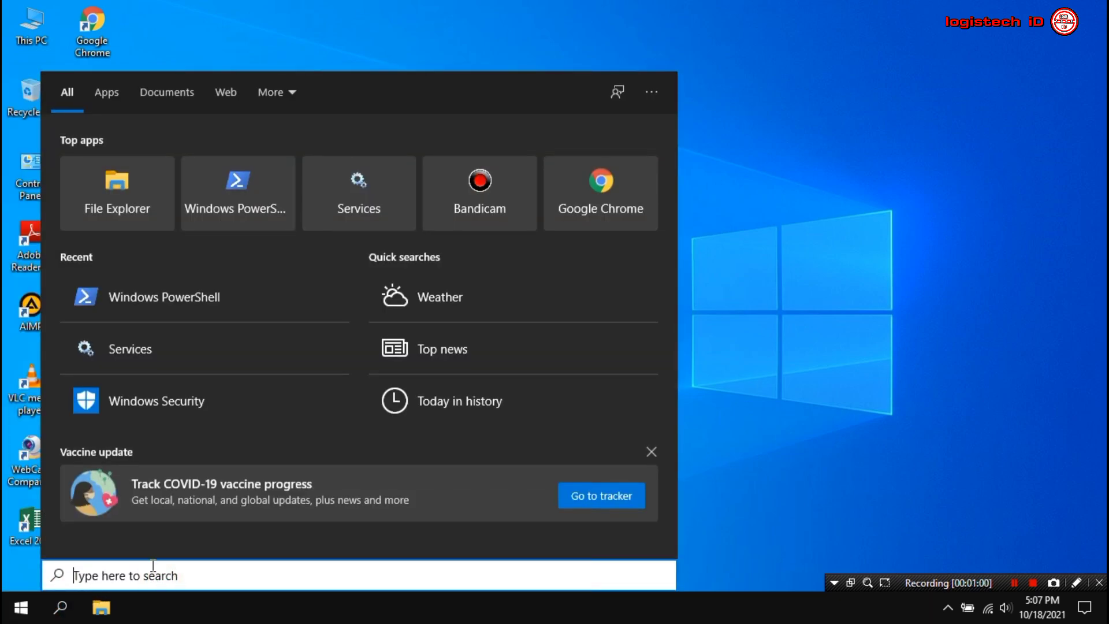
type("wijndo")
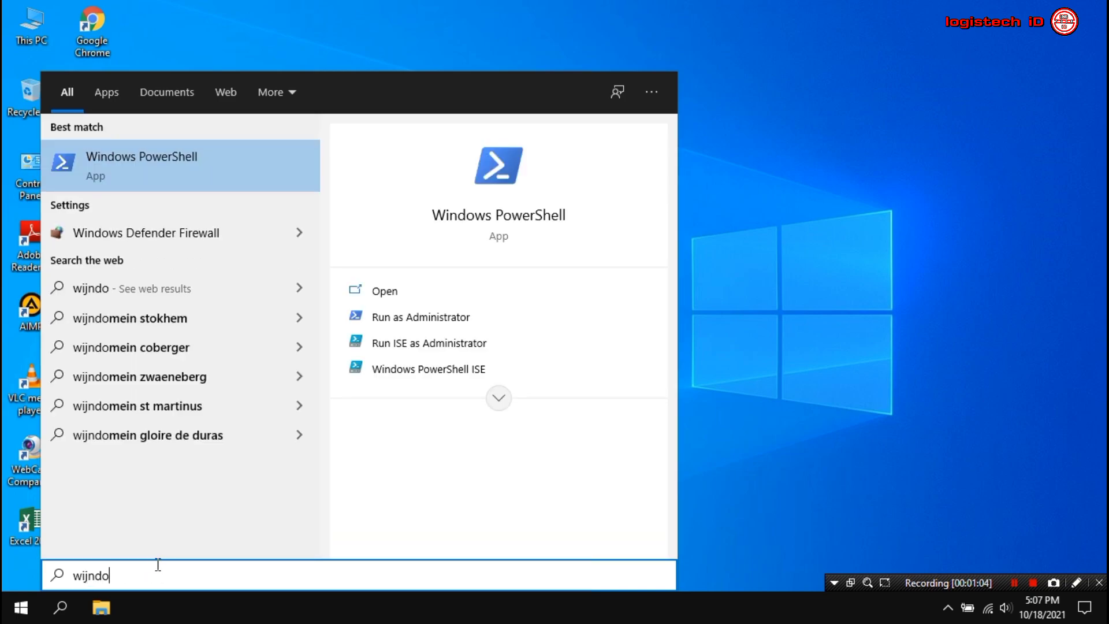
key("BackSpace")
key("BackSpace")
key("BackSpace")
key("BackSpace")
type("n")
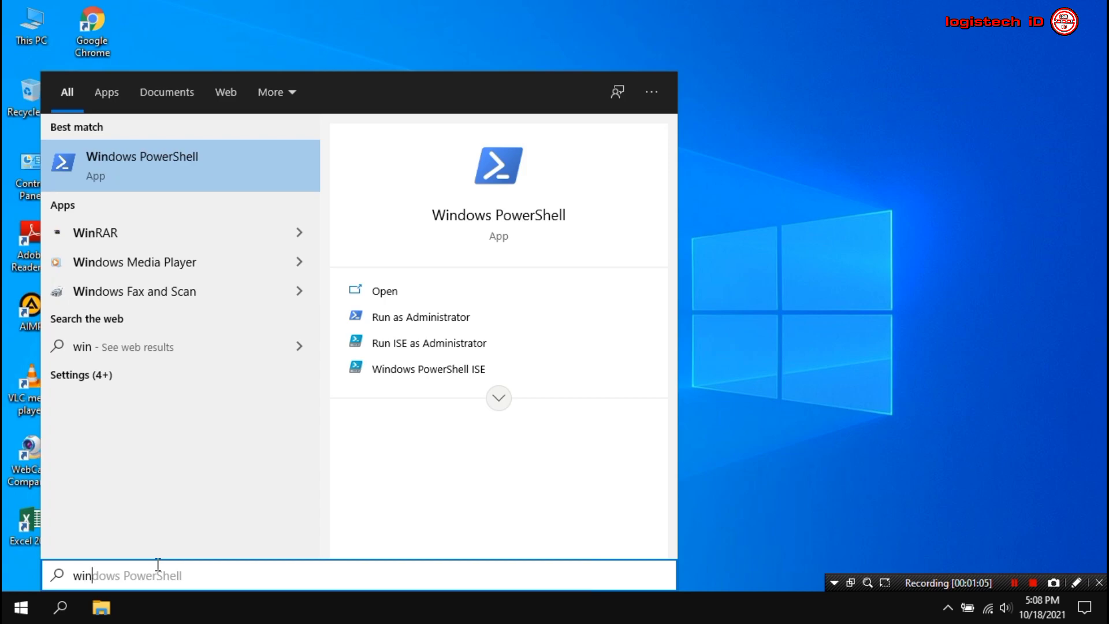
type("dows")
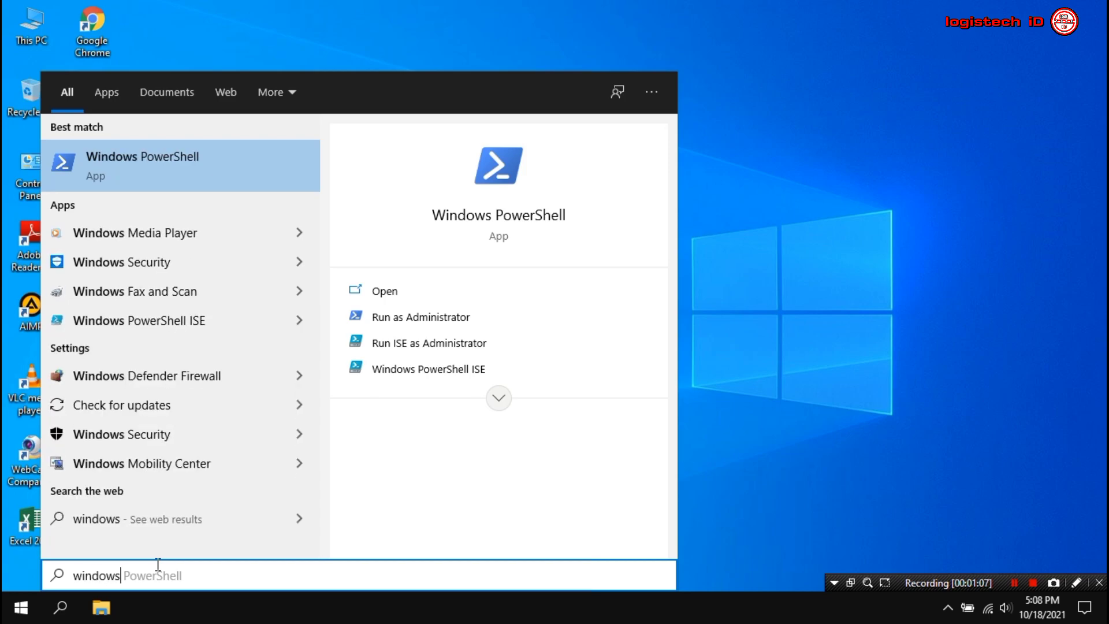
type(" defe")
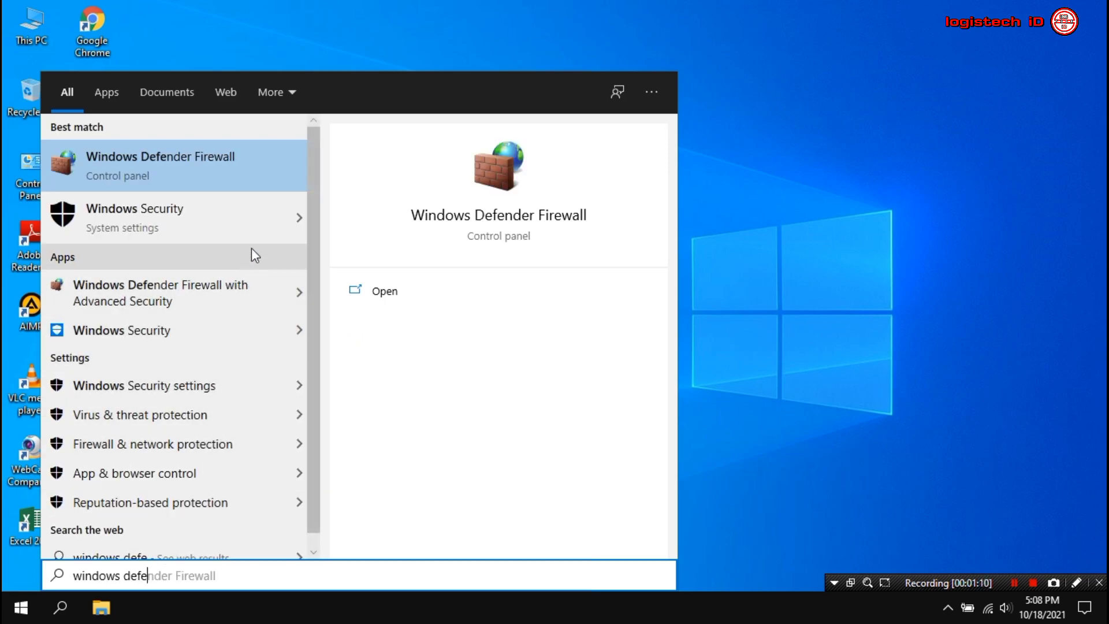
left_click(299, 220)
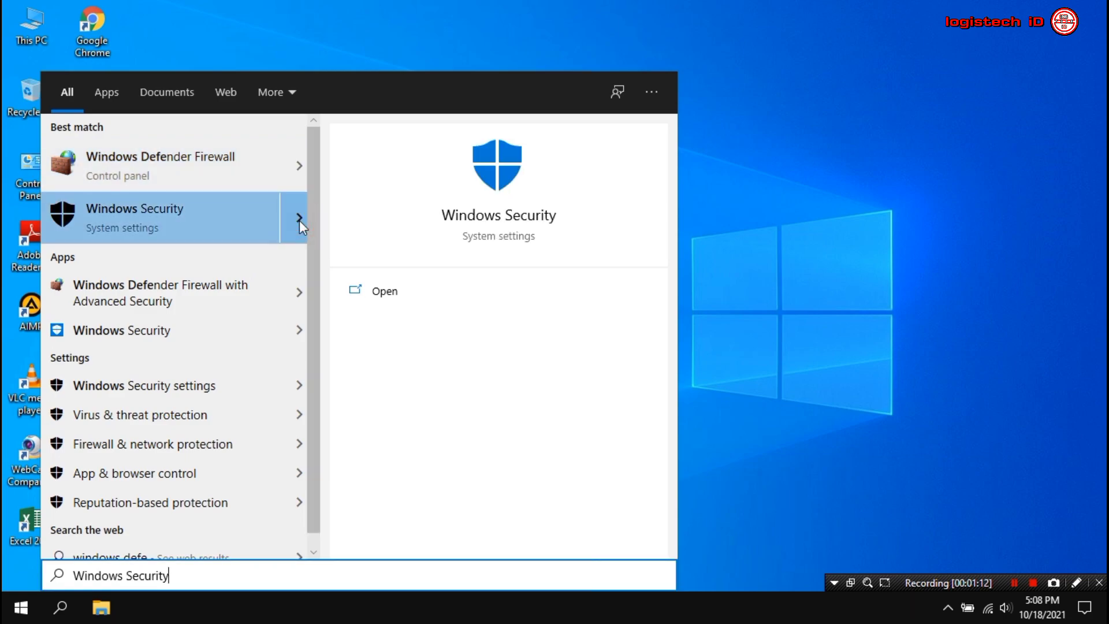
left_click(146, 220)
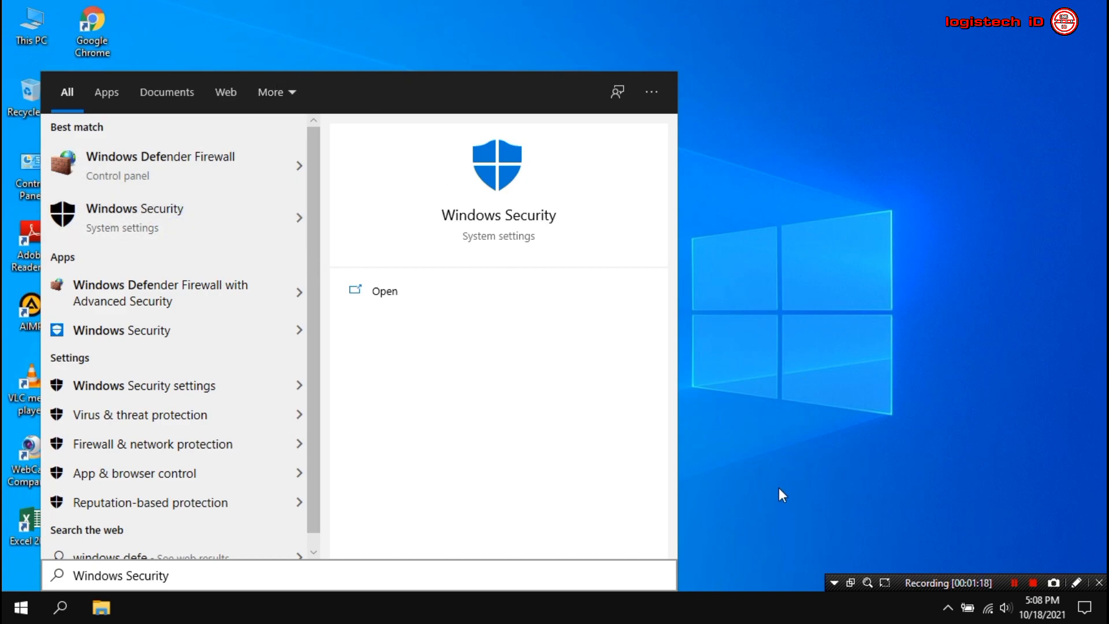
left_click(701, 383)
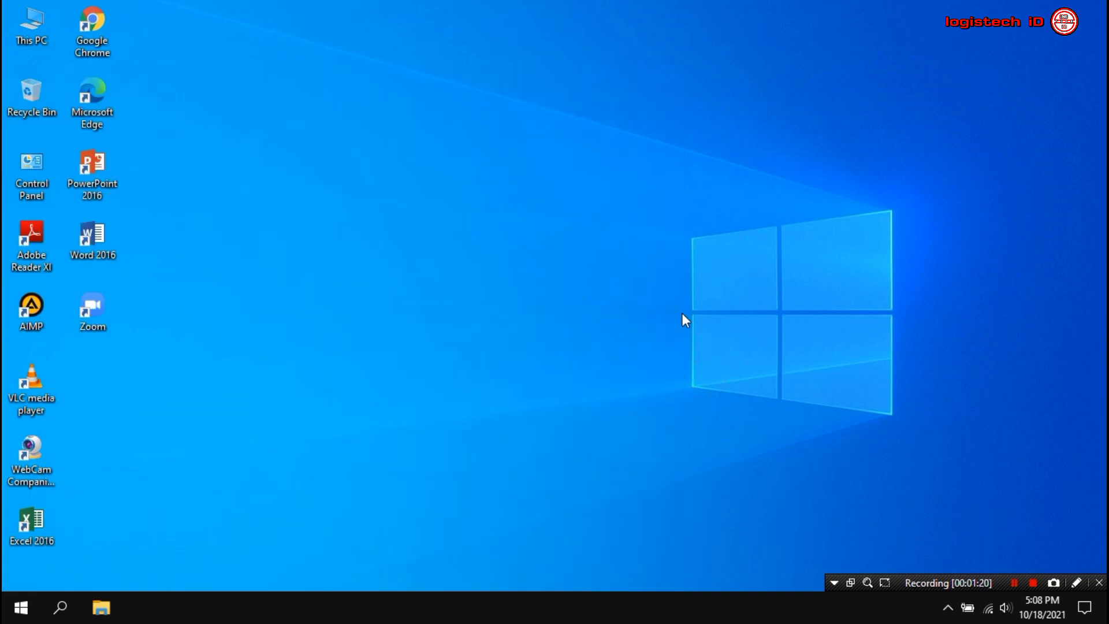
Show the hidden notification area icons once more to check the security shield, and close them
left_click(948, 607)
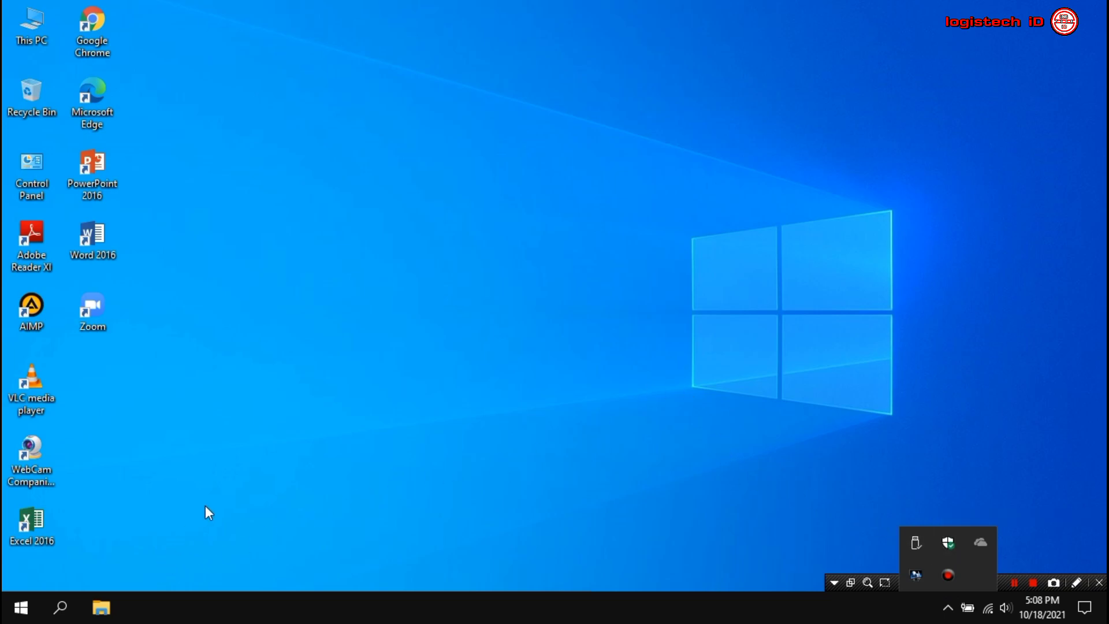
left_click(455, 382)
key("e")
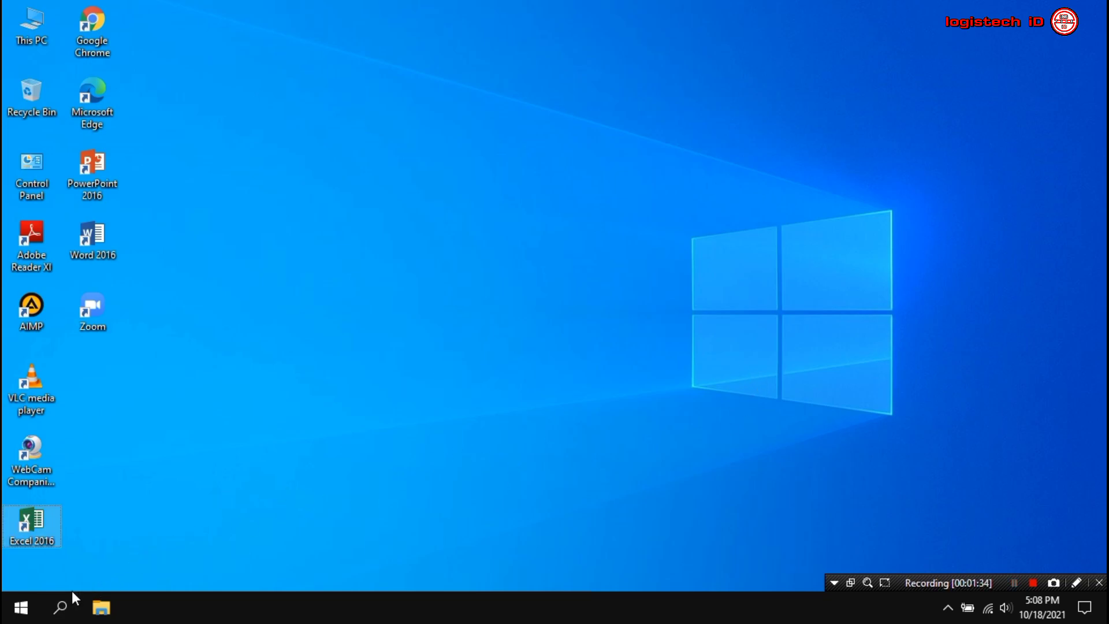
Search Windows for "notepad" and open Notepad
left_click(60, 607)
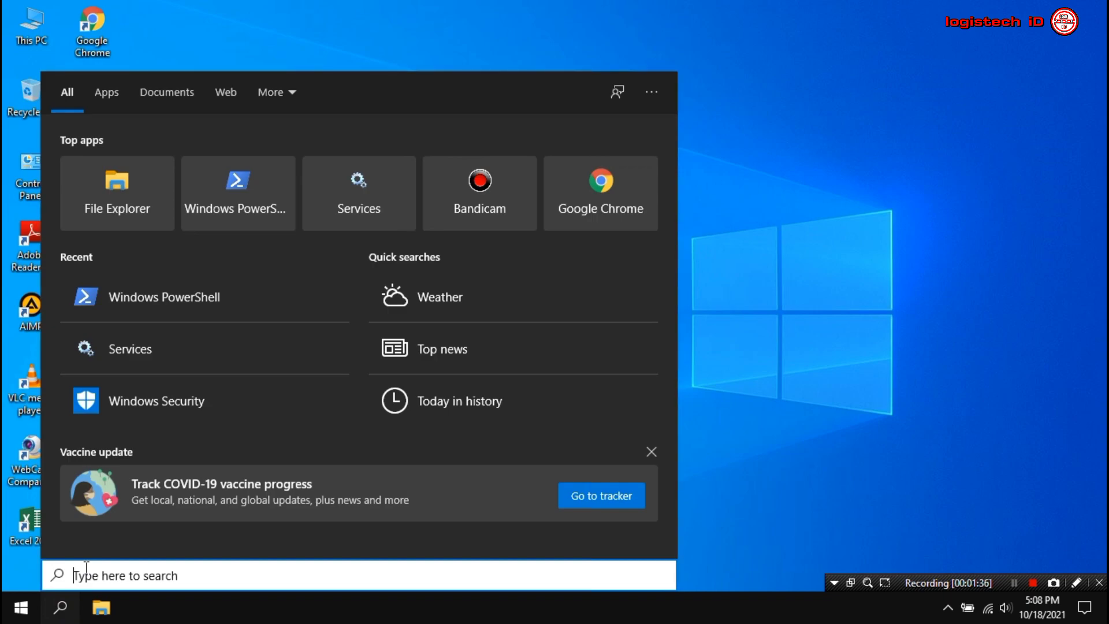
type("notepad")
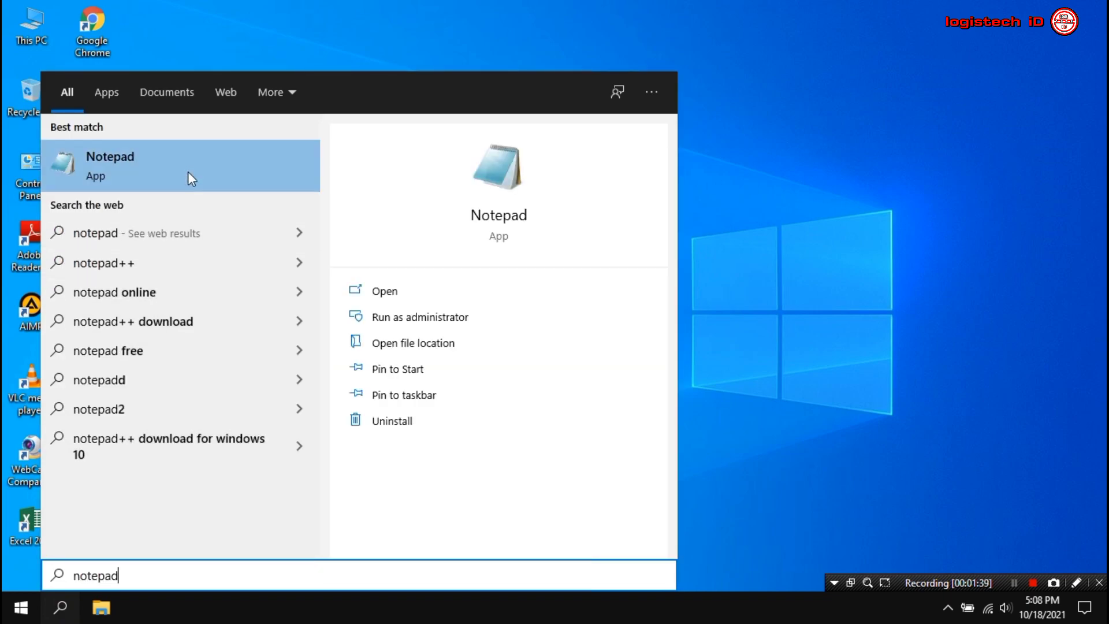
left_click(188, 172)
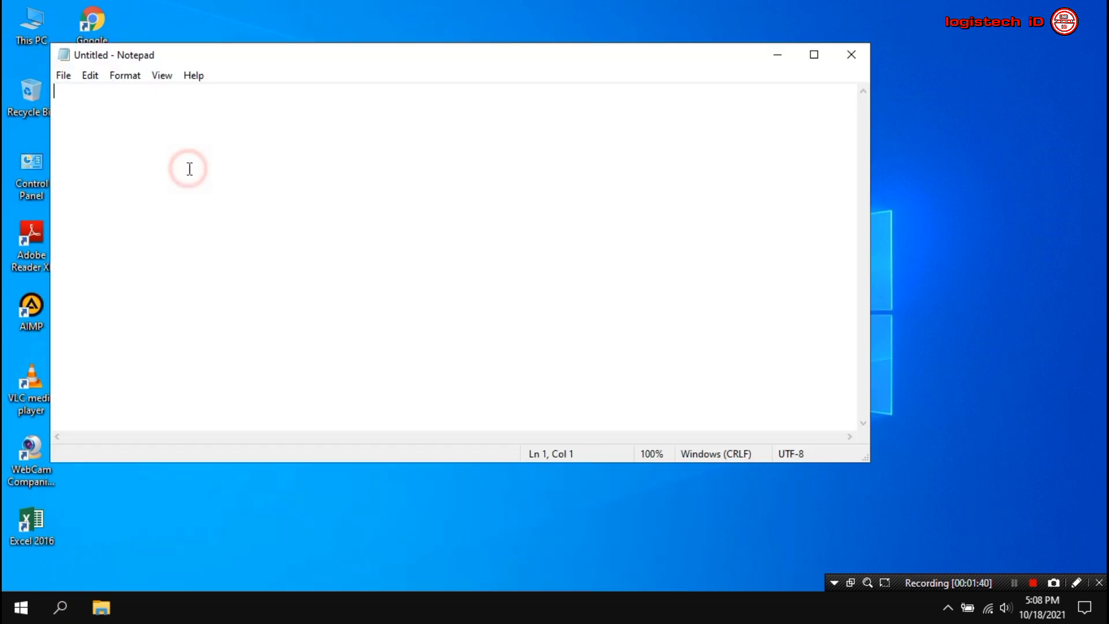
Paste the Add-AppxPackage command for Microsoft.Windows.SecHealthUI_cw5n1h2txyewy from the clipboard into the blank note, on line 4 after two tabs
key("Return")
key("Return")
key("Return")
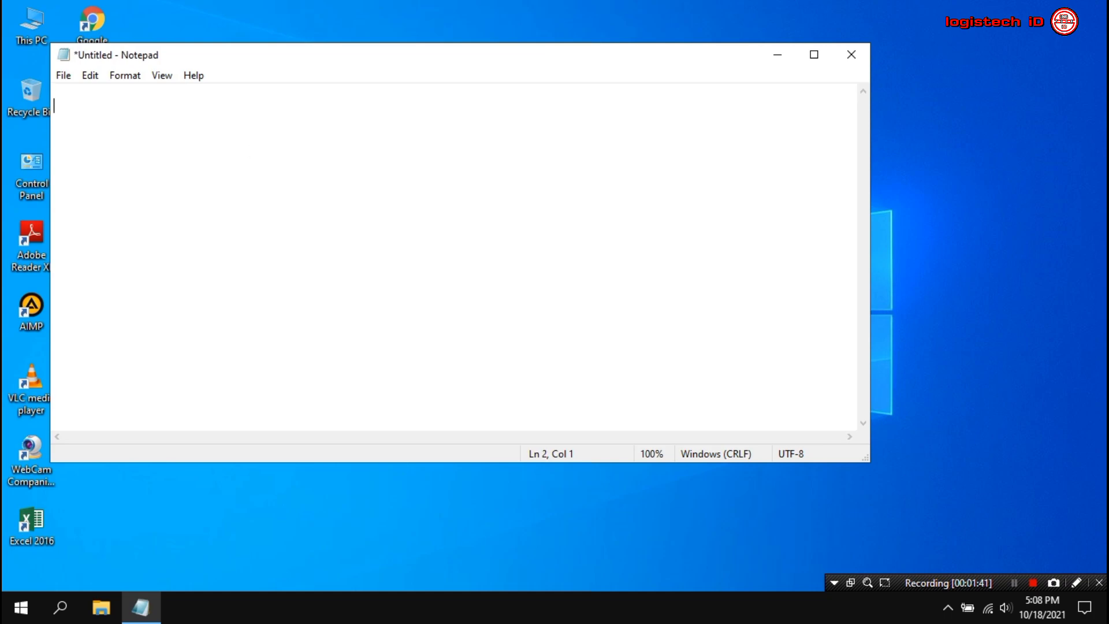
key("Tab")
key("Tab")
right_click(196, 134)
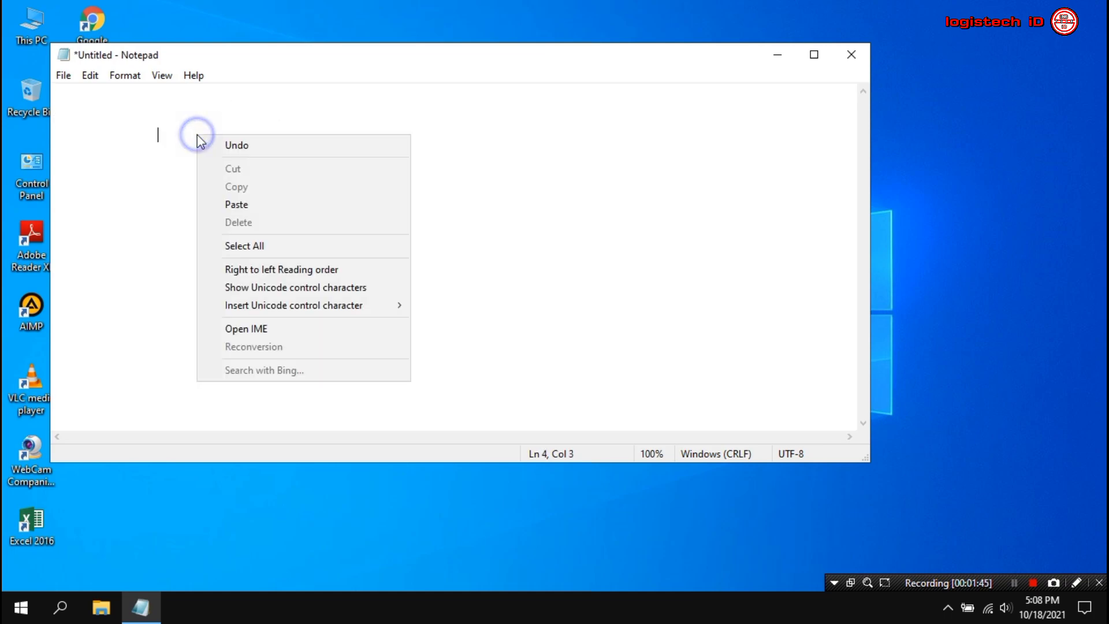
left_click(238, 204)
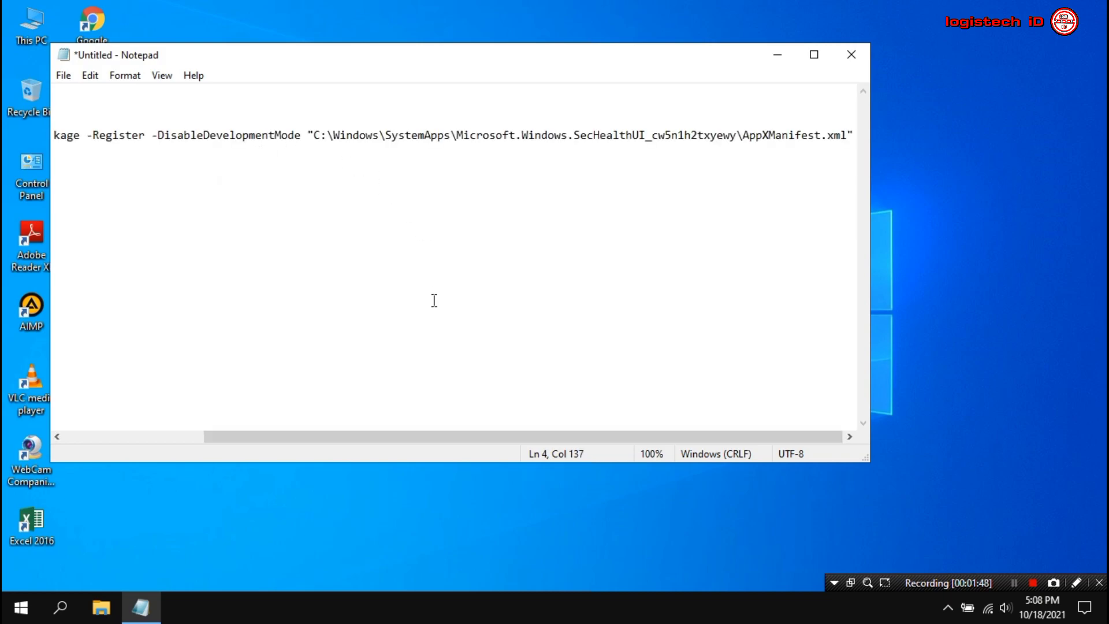
Copy the entire Add-AppxPackage command, from its first word through the closing quote after AppXManifest.xml, and minimize Notepad
left_click_drag(379, 438, 198, 432)
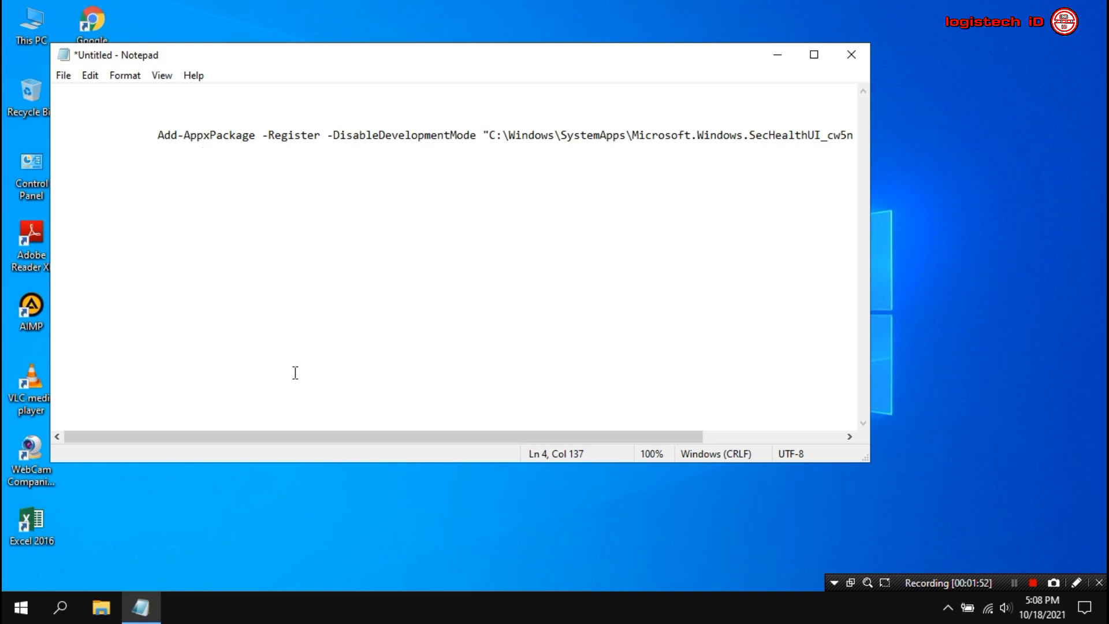
mouse_move(292, 437)
left_mouse_down()
mouse_move(536, 446)
mouse_move(274, 445)
left_mouse_up()
left_click_drag(335, 439, 292, 443)
left_click_drag(158, 136, 922, 136)
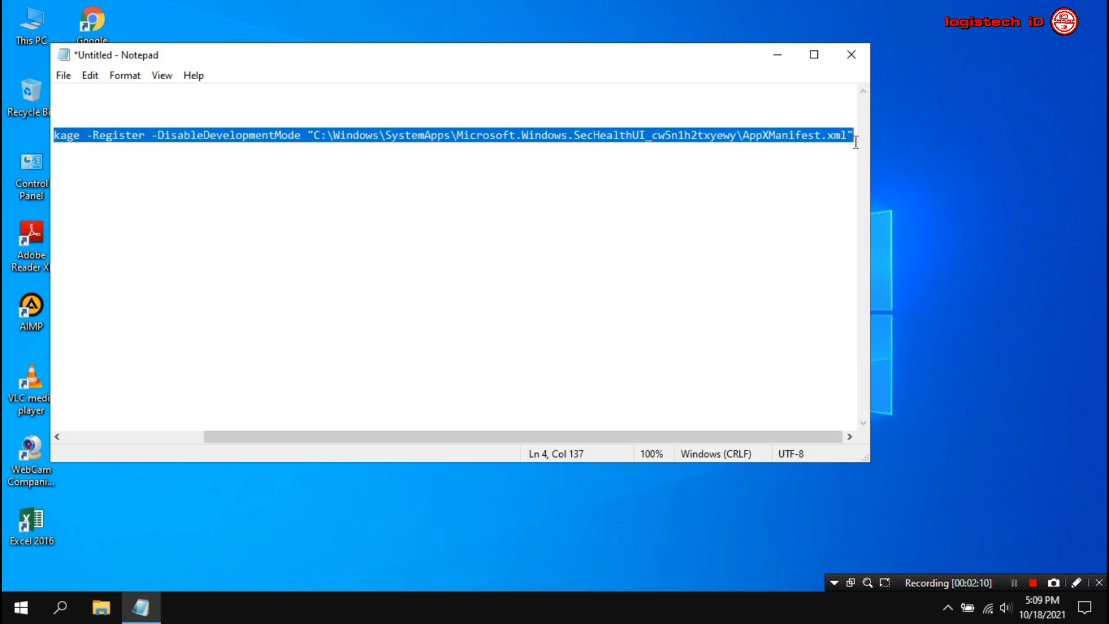
right_click(812, 135)
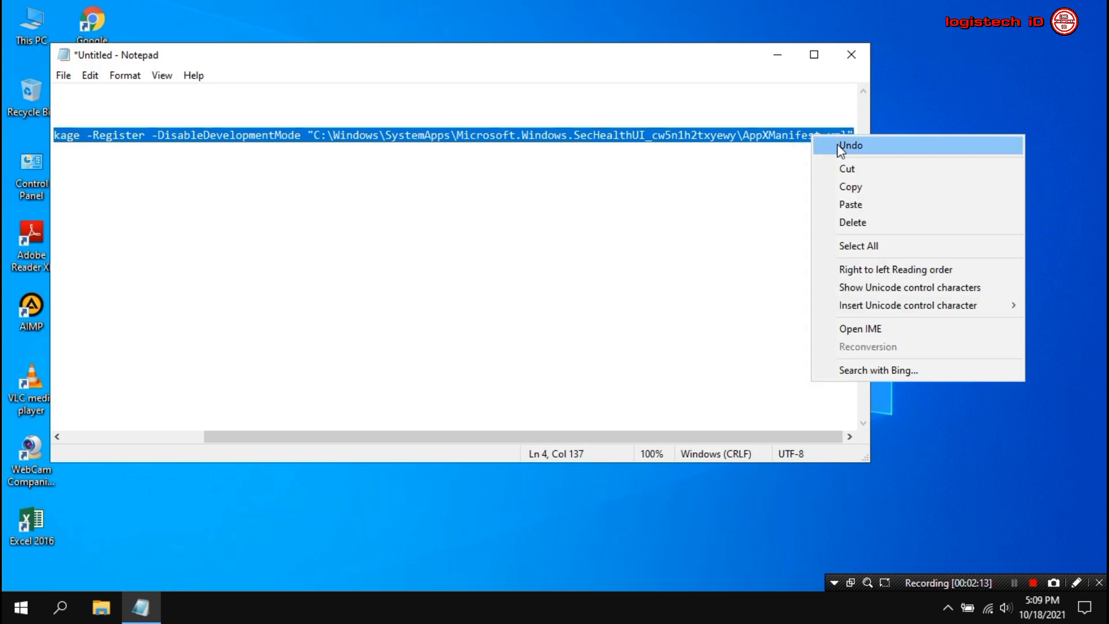
left_click(870, 185)
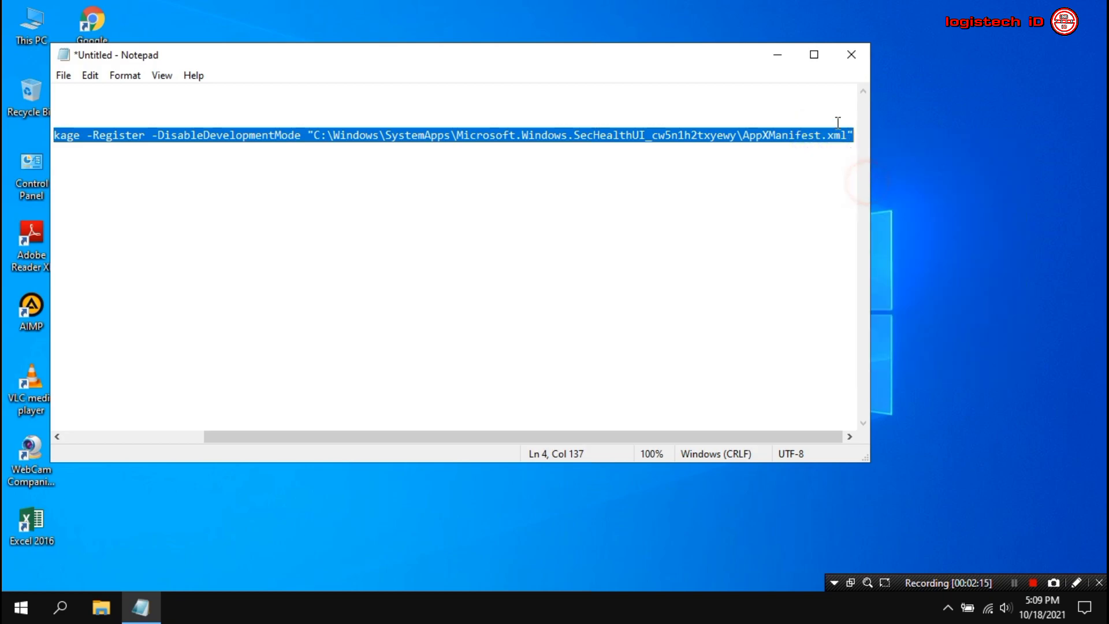
left_click(773, 60)
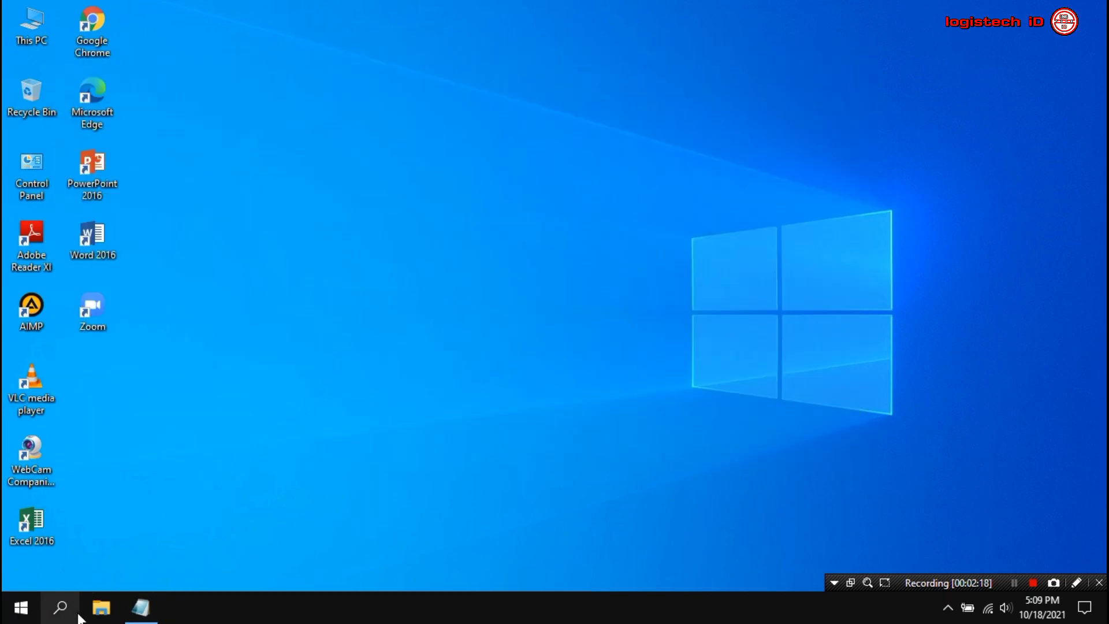
Search Windows for "windows powershell" and run Windows PowerShell as administrator
left_click(60, 607)
type("w")
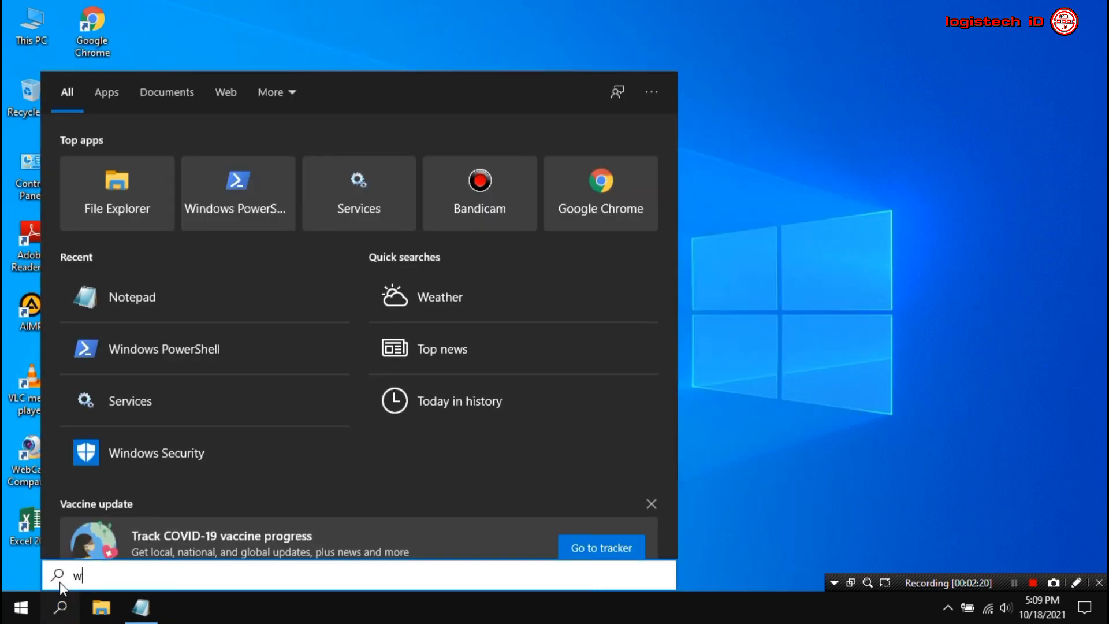
type("indows ")
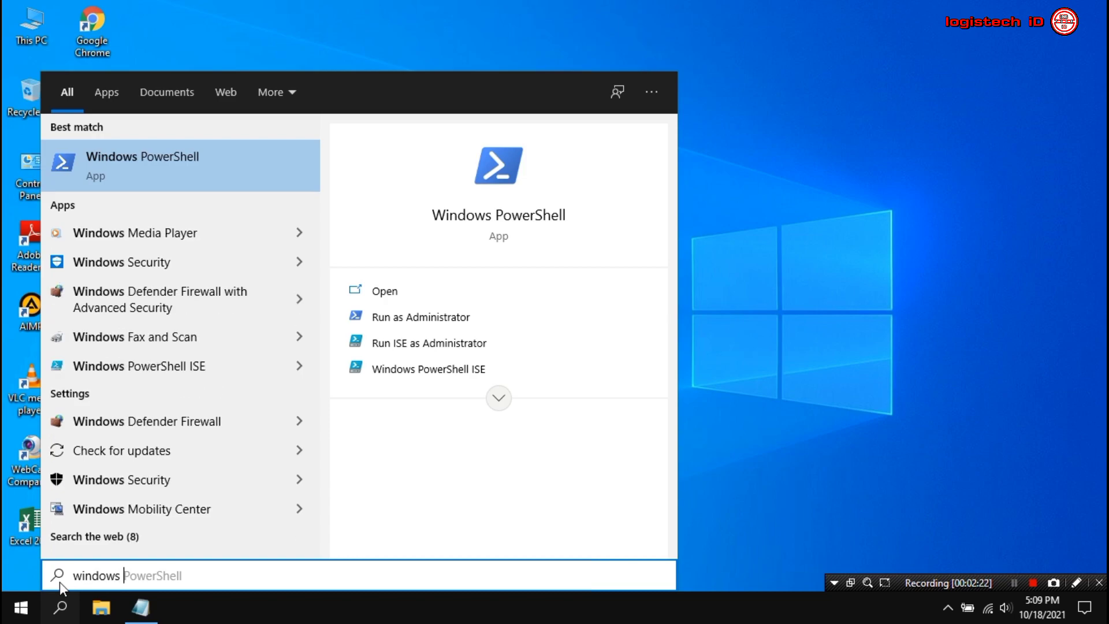
type("power")
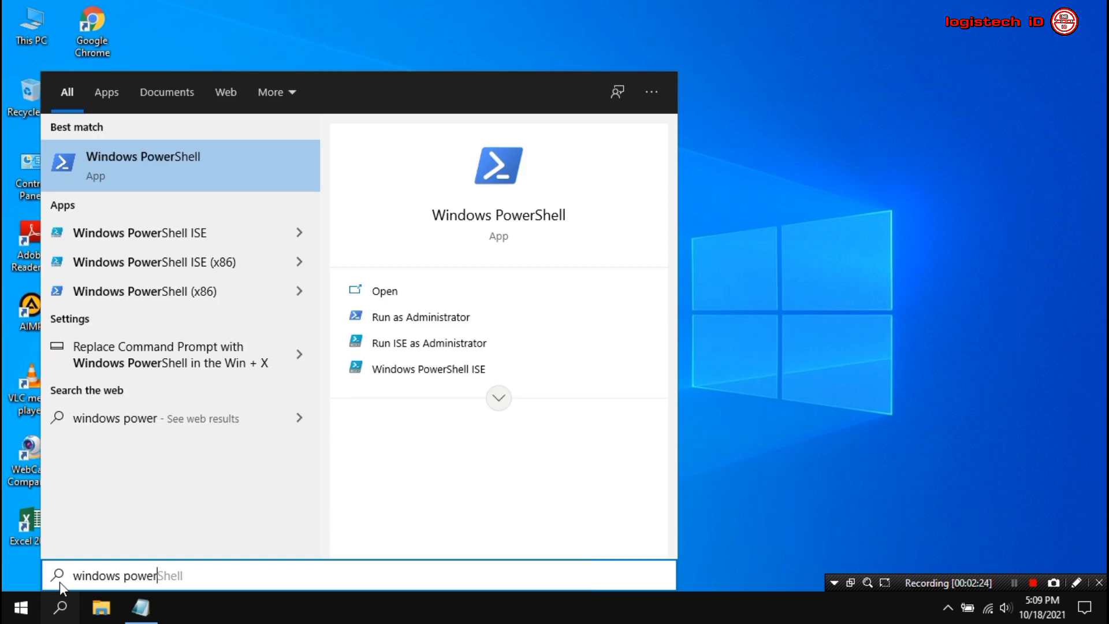
type("shell")
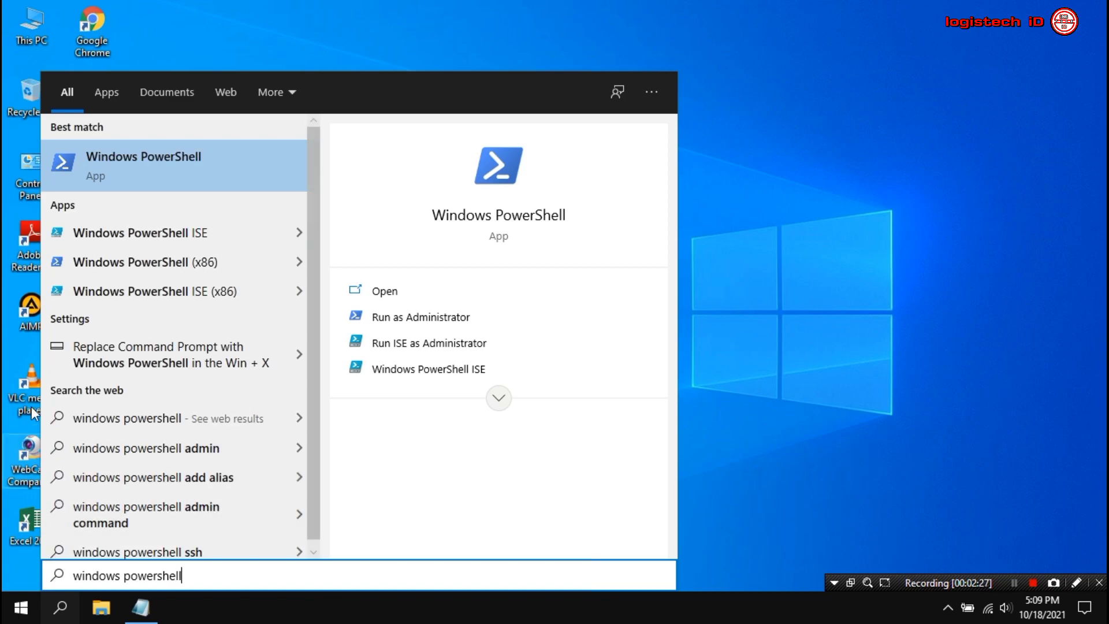
right_click(191, 171)
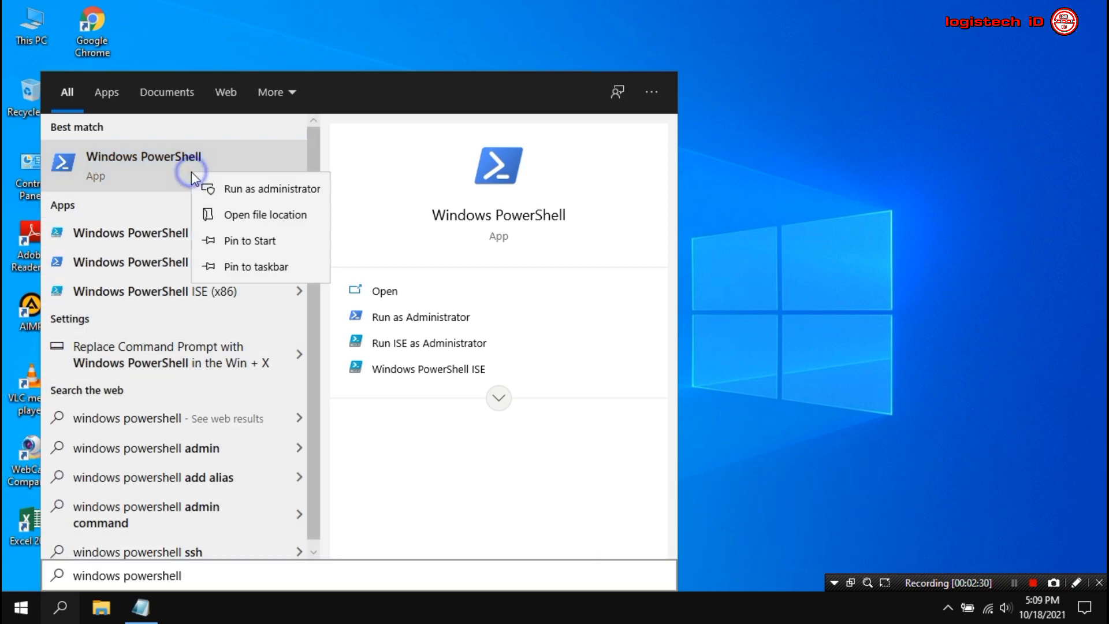
left_click(284, 191)
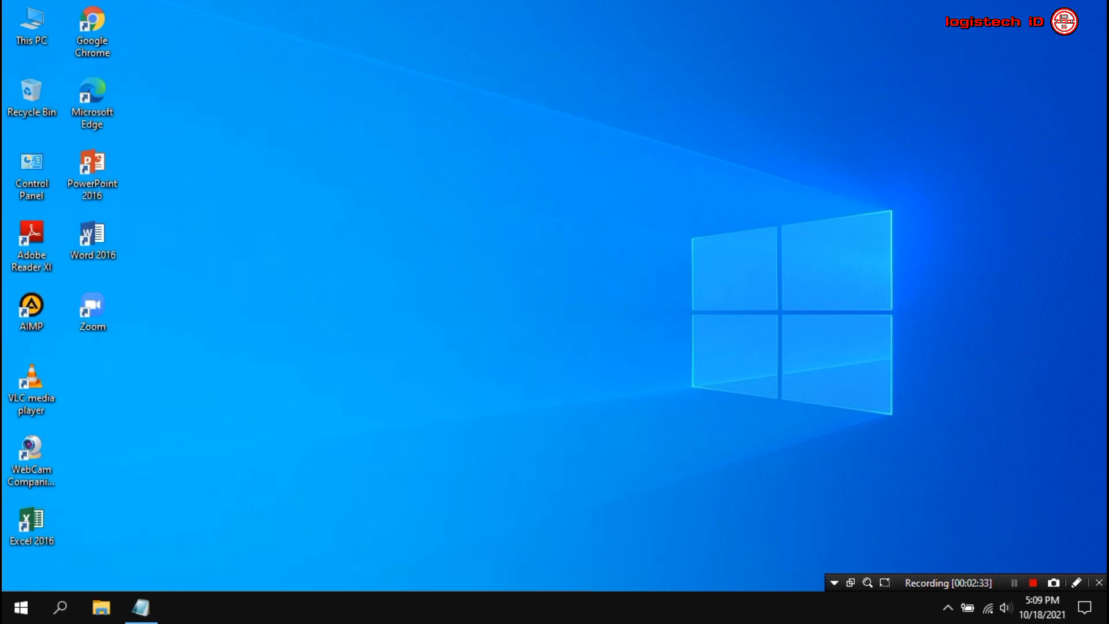
Run the copied command in PowerShell: Add-AppxPackage -Register -DisableDevelopmentMode "C:\Windows\SystemApps\Microsoft.Windows.SecHealthUI_cw5n1h2txyewy\AppXManifest.xml"
left_click(355, 38)
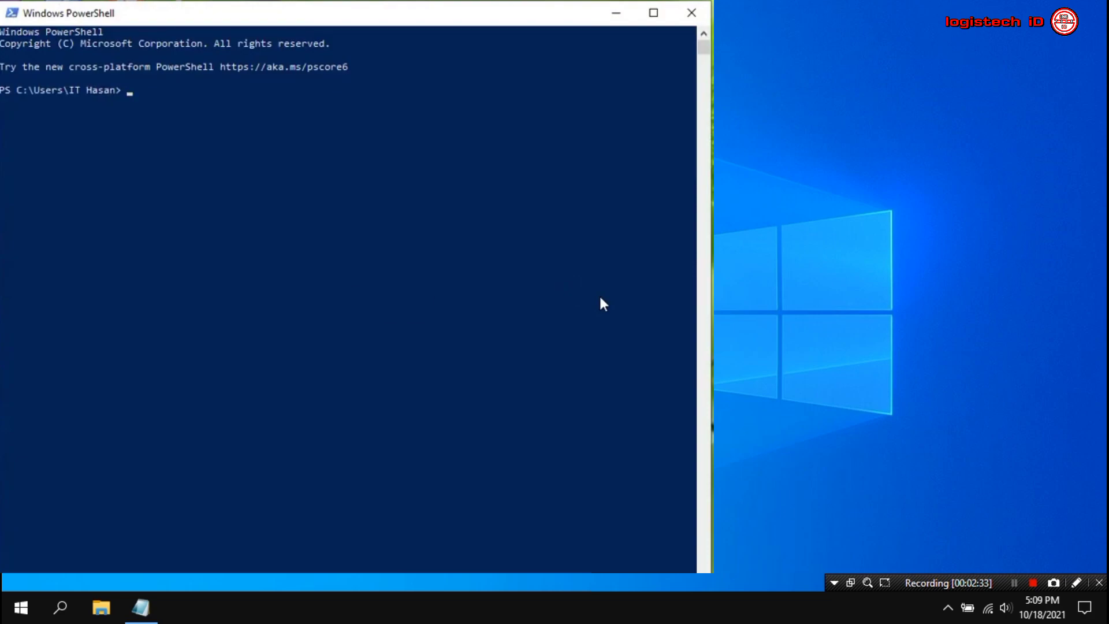
key("ctrl+v")
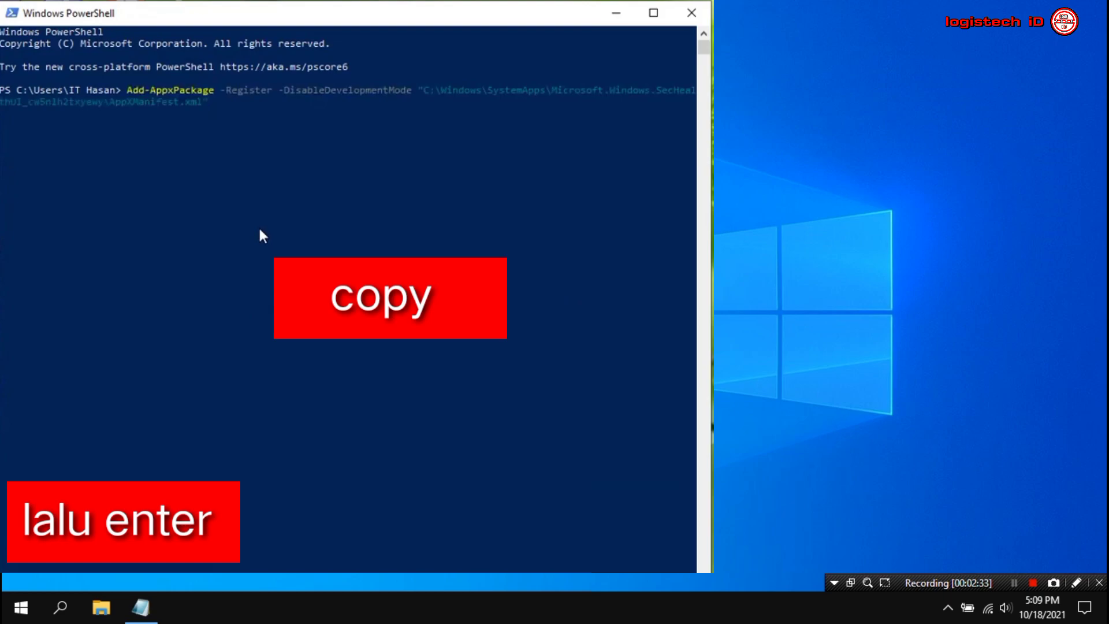
key("Return")
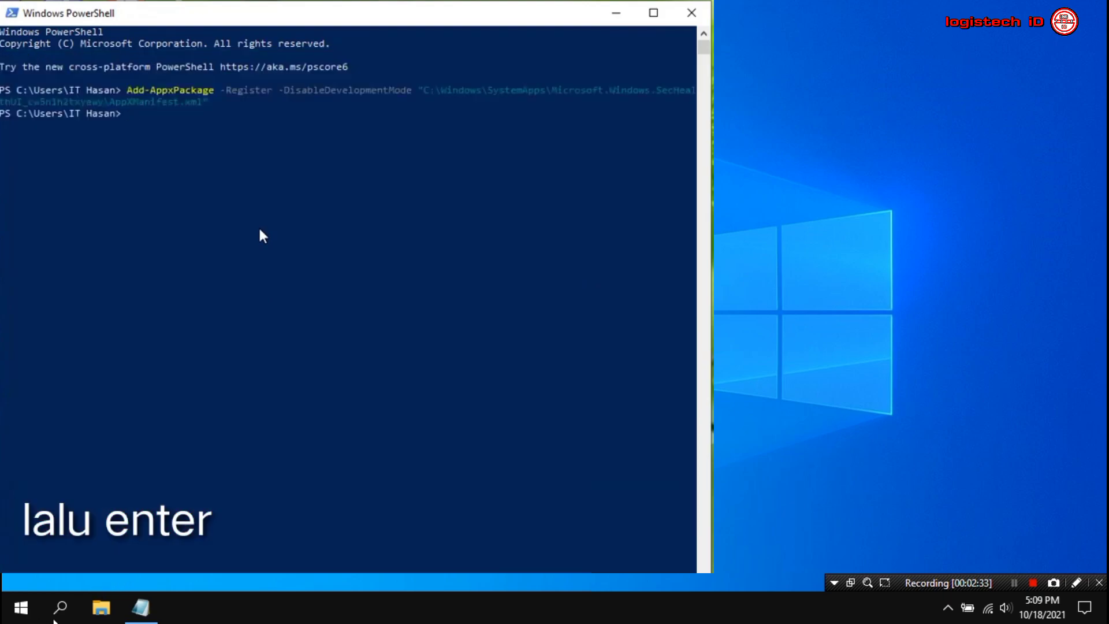
Show the desktop, search Windows for "windows security" and open the Windows Security app
key("super+d")
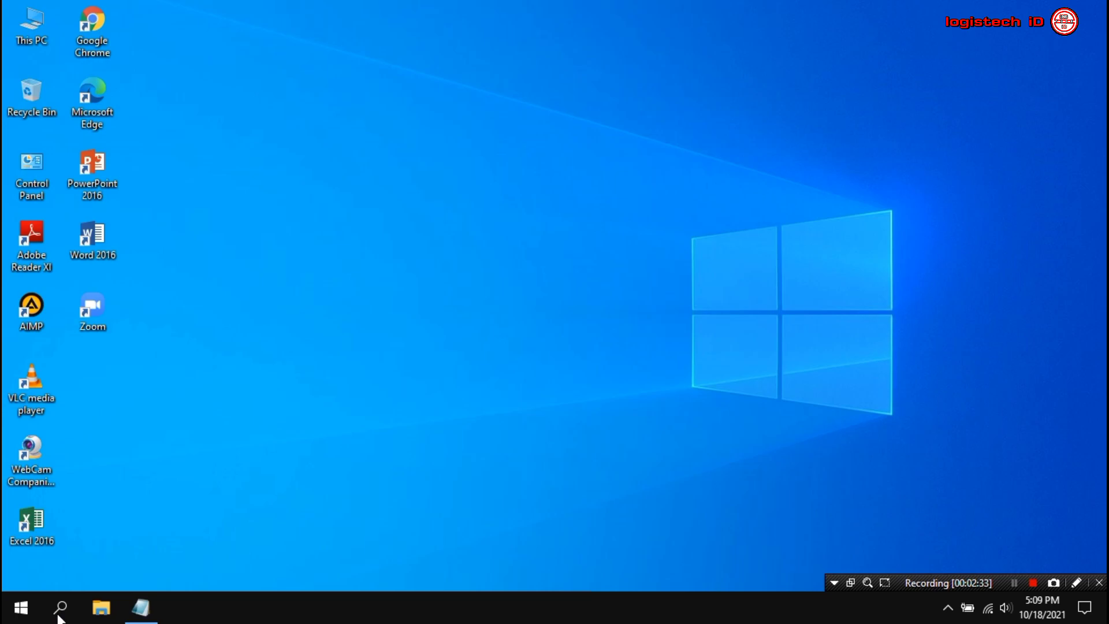
left_click(59, 614)
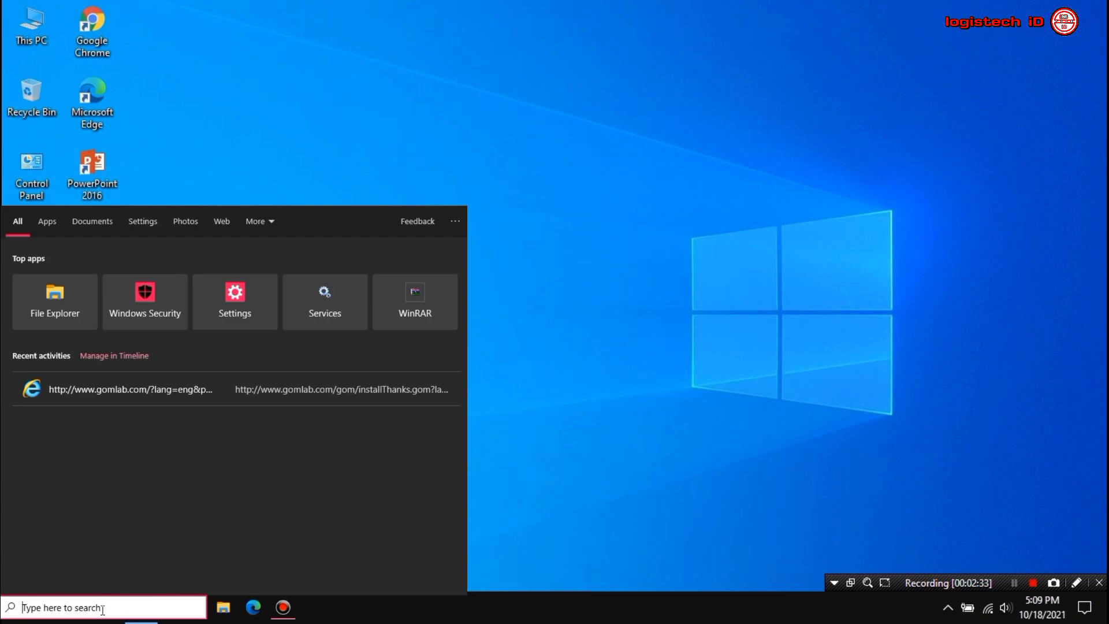
type("windows se")
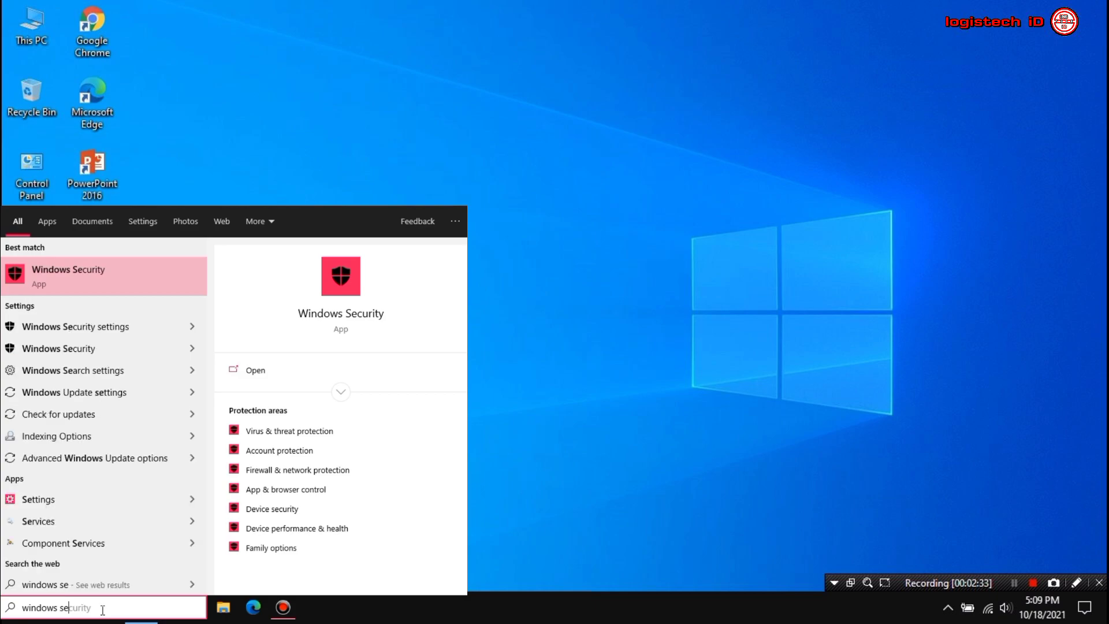
type("curity")
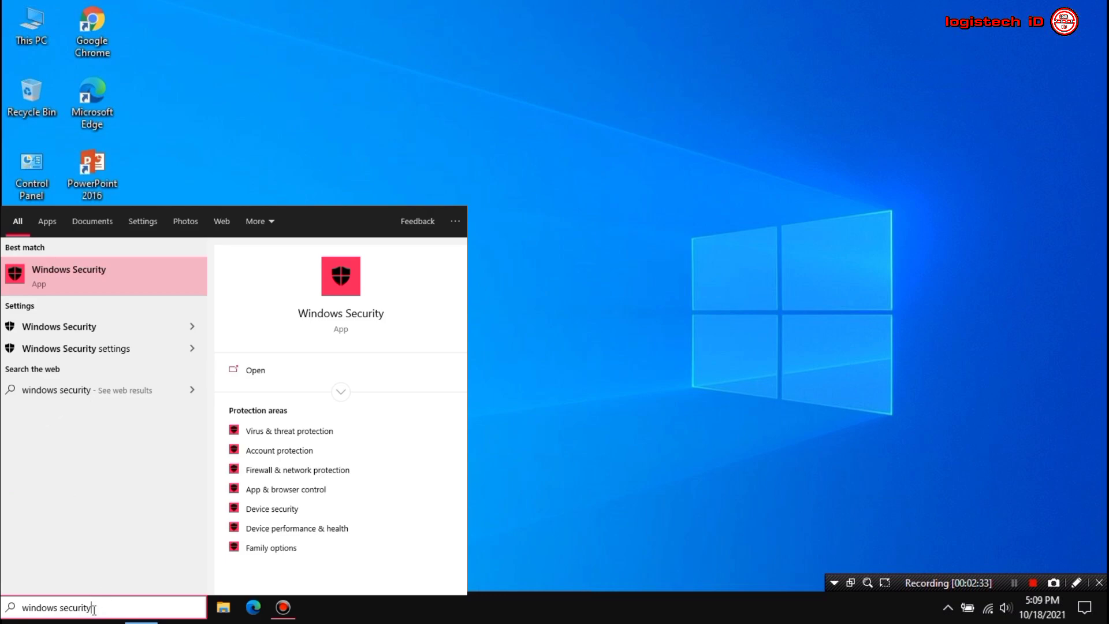
left_click(77, 291)
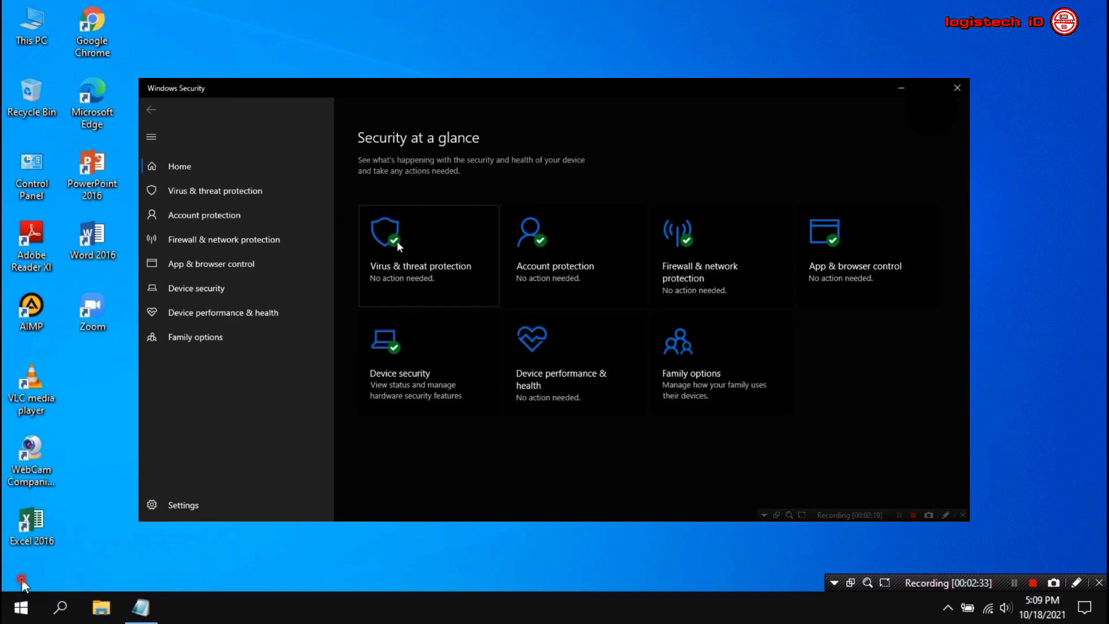
Turn on Real-time protection in the Virus & threat protection settings and close Windows Security
left_click(421, 277)
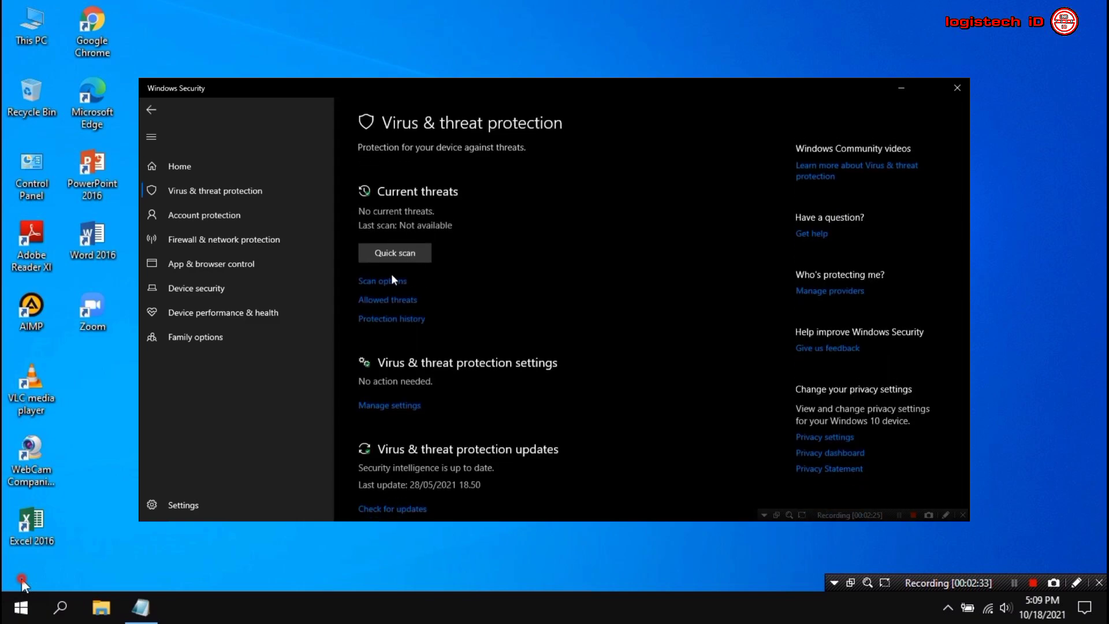
left_click(392, 408)
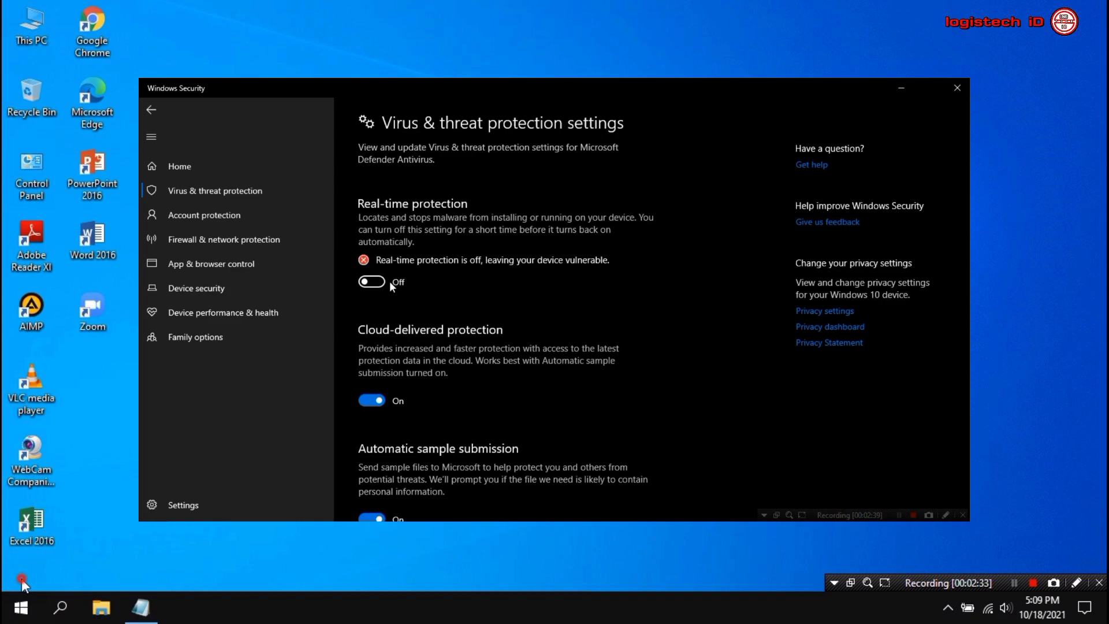
left_click_drag(960, 203, 965, 279)
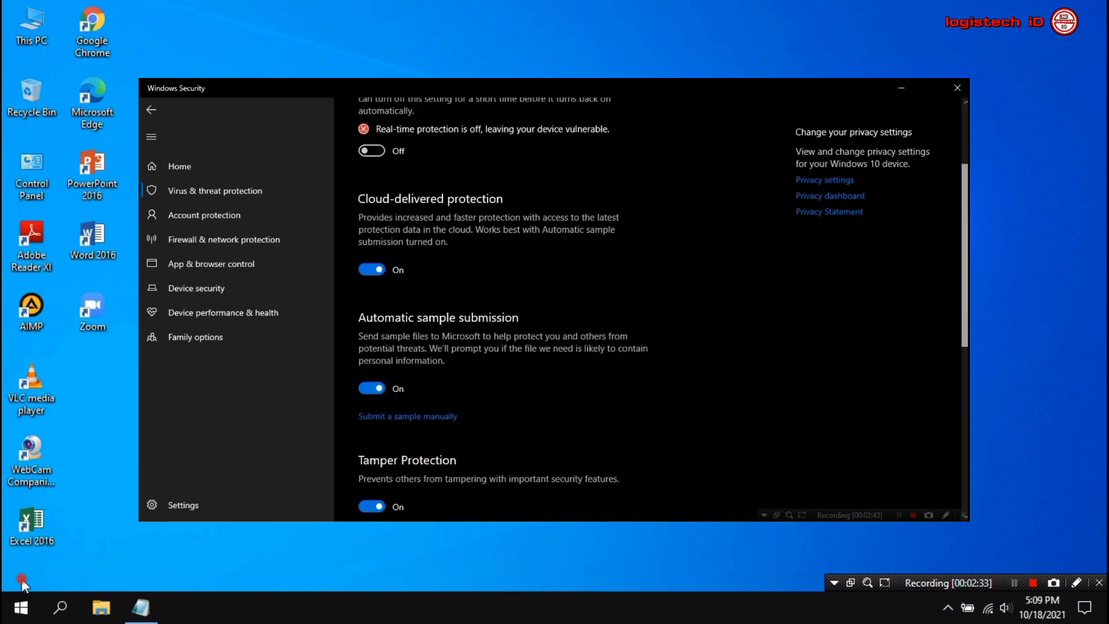
scroll(549, 301, "up", 3)
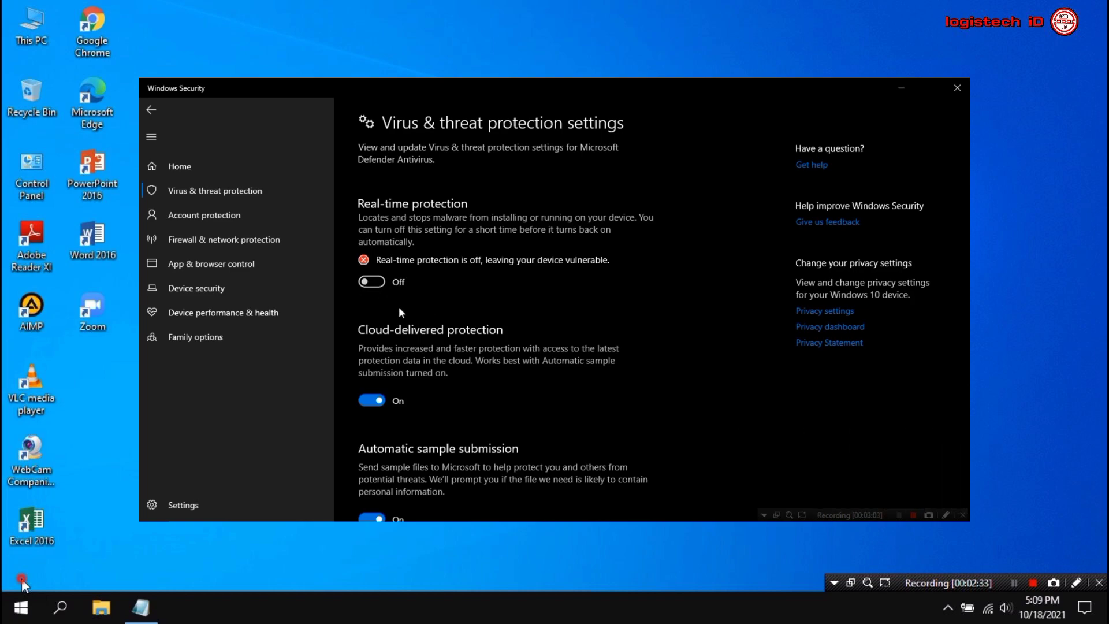
left_click(373, 282)
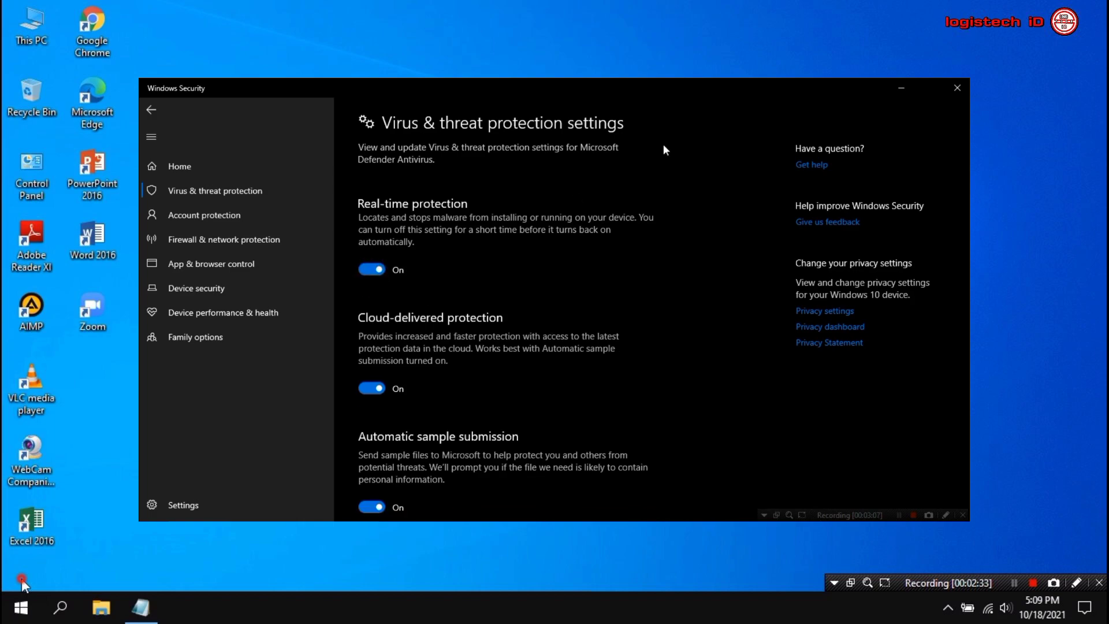
left_click(957, 88)
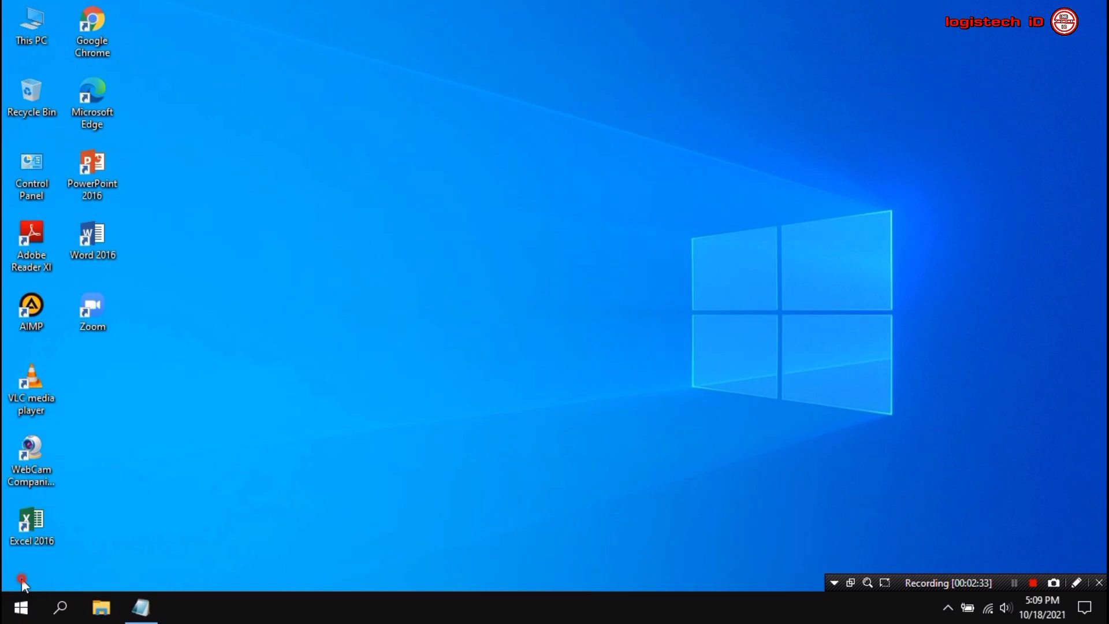